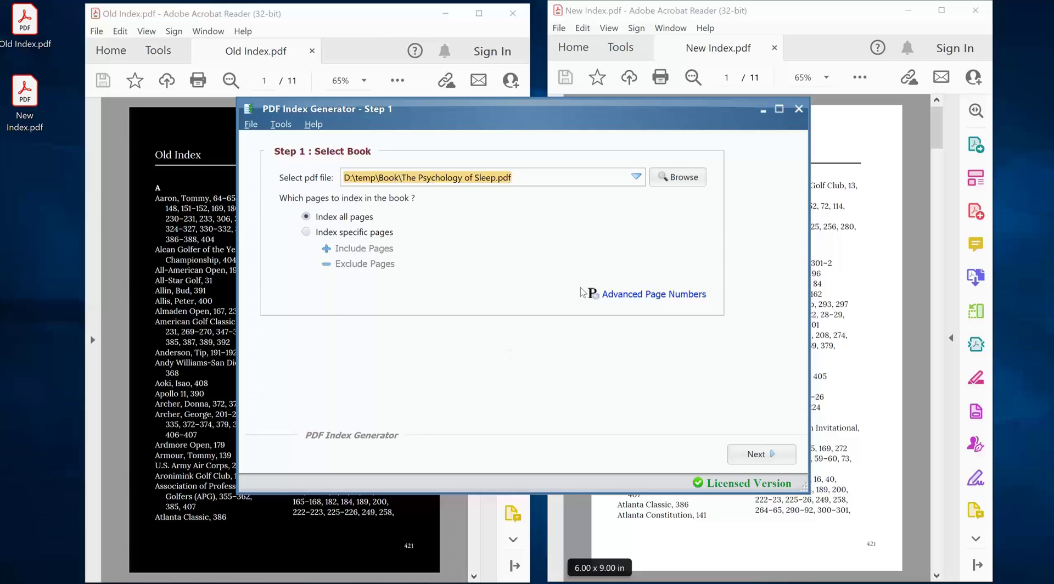
Review the old index through page 3 and enable the run-in index option in the Index content settings
{"action": "left_click", "coordinate": [762, 109]}
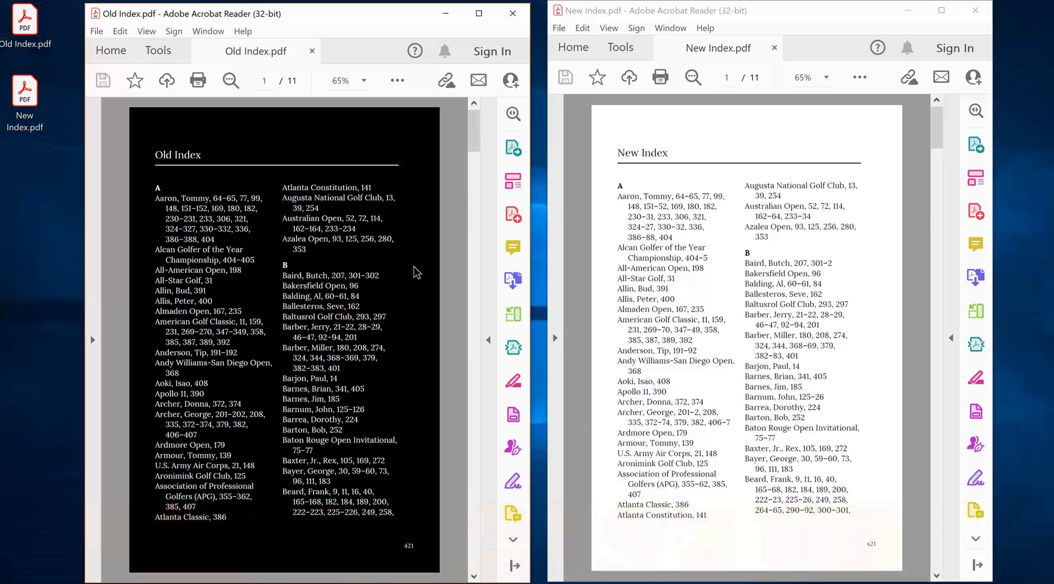
{"action": "scroll", "coordinate": [414, 266], "scroll_direction": "down", "scroll_amount": 10}
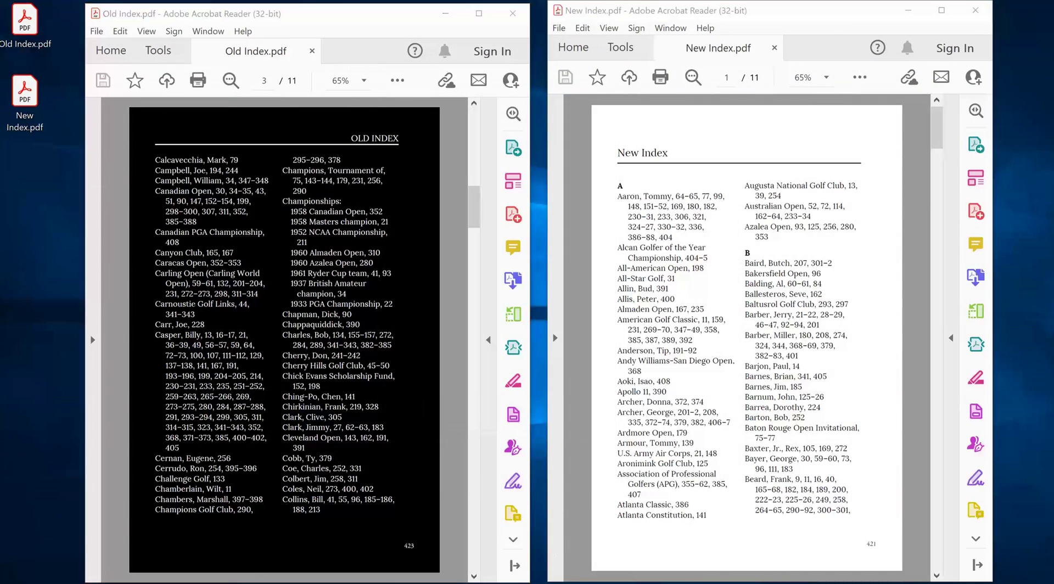
{"action": "left_click", "coordinate": [281, 126]}
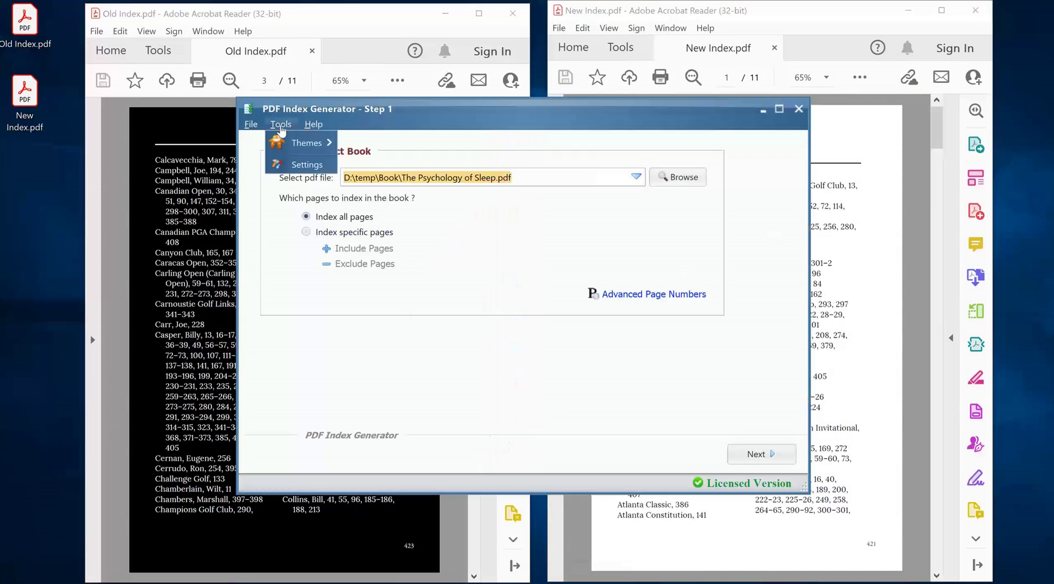
{"action": "left_click", "coordinate": [305, 166]}
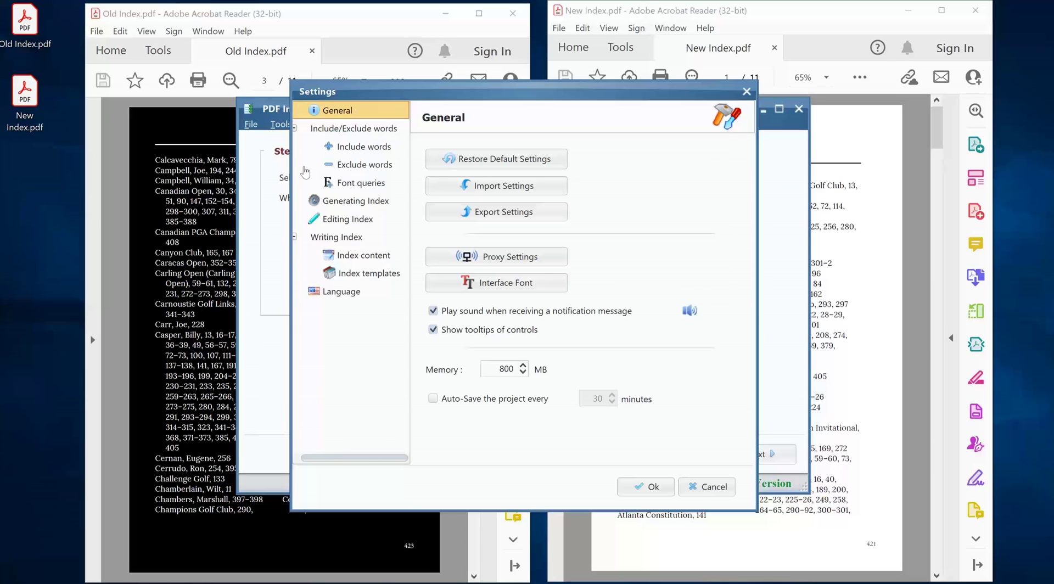
{"action": "left_click", "coordinate": [376, 261]}
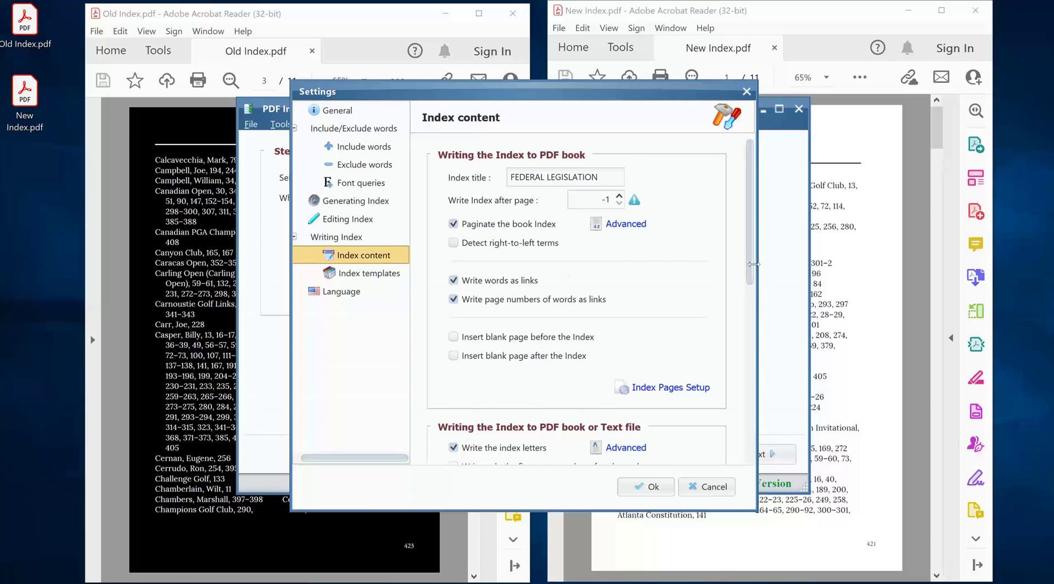
{"action": "scroll", "coordinate": [751, 280], "scroll_direction": "down", "scroll_amount": 1}
{"action": "scroll", "coordinate": [751, 280], "scroll_direction": "down", "scroll_amount": 5}
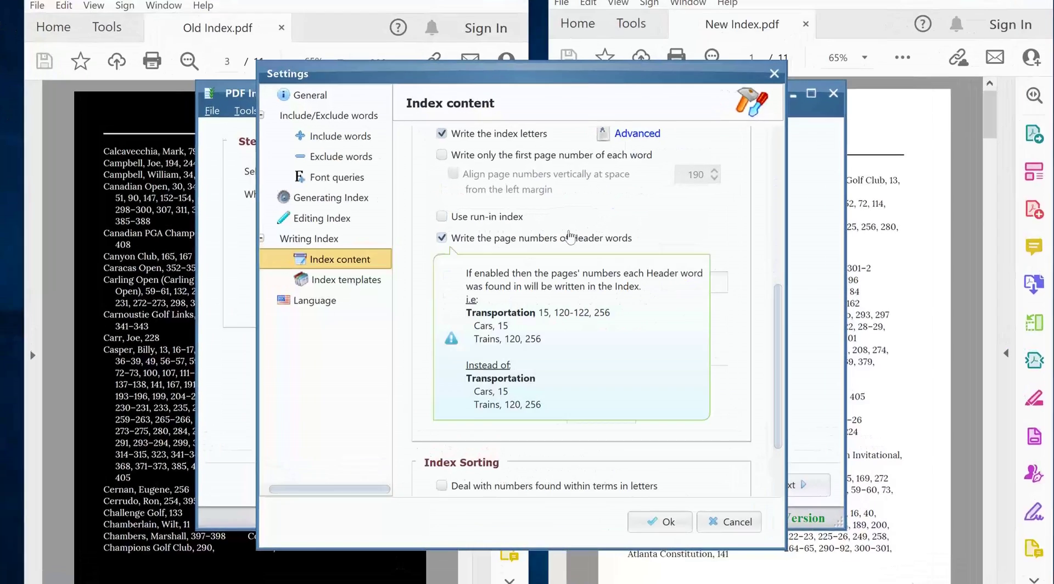
{"action": "mouse_move", "coordinate": [496, 223]}
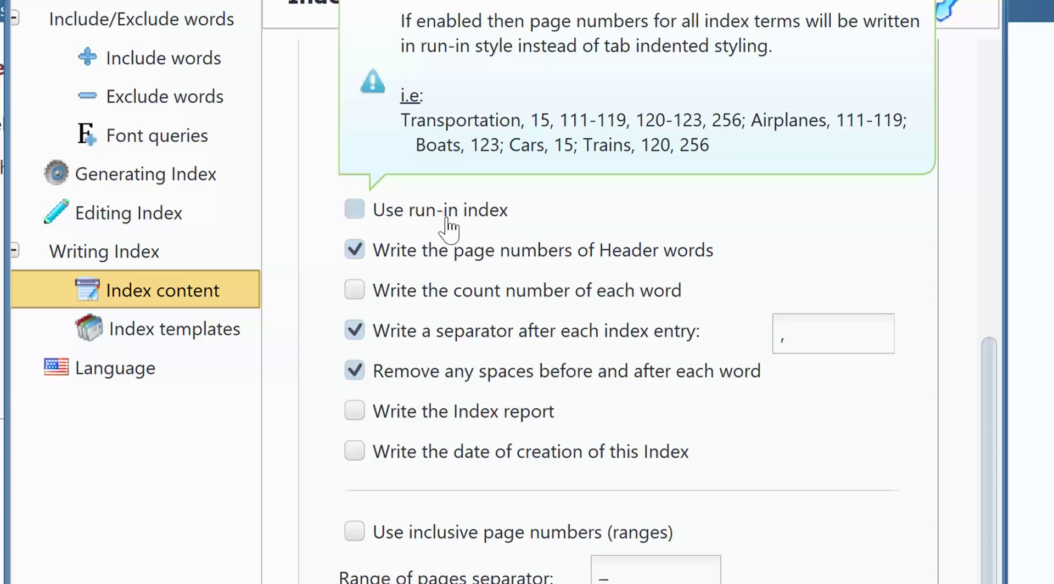
{"action": "left_click", "coordinate": [447, 219]}
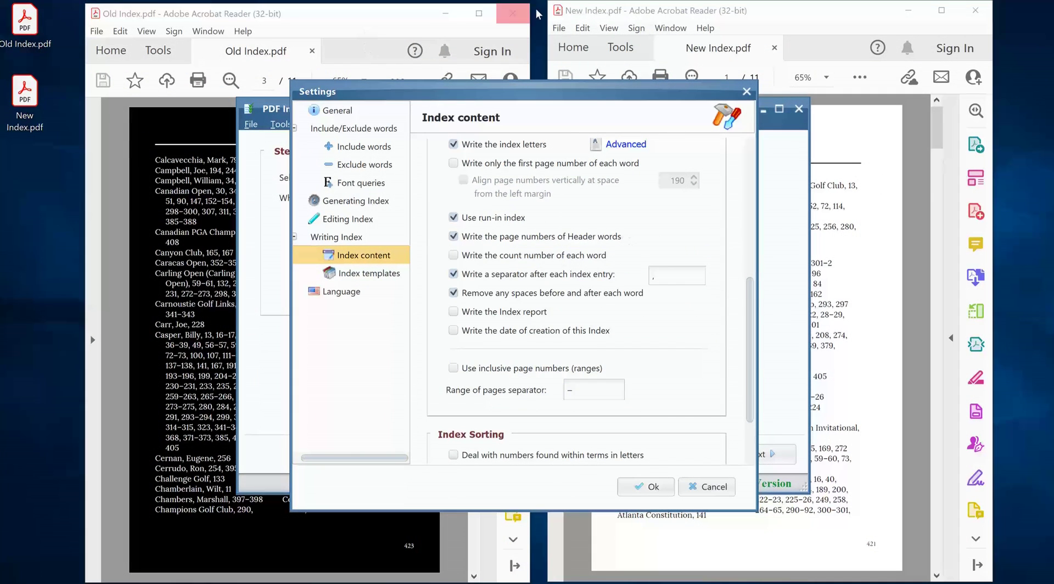
Check page 3 of the new index and enable inclusive page numbers for ranges in the Index content settings
{"action": "left_click", "coordinate": [601, 15]}
{"action": "scroll", "coordinate": [714, 230], "scroll_direction": "down", "scroll_amount": 4}
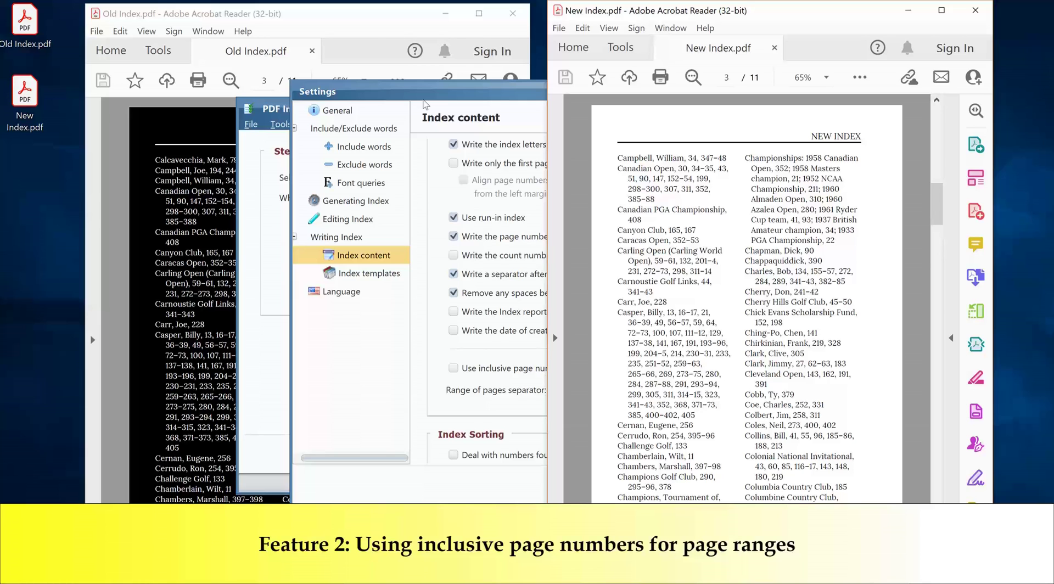
{"action": "left_click", "coordinate": [385, 27]}
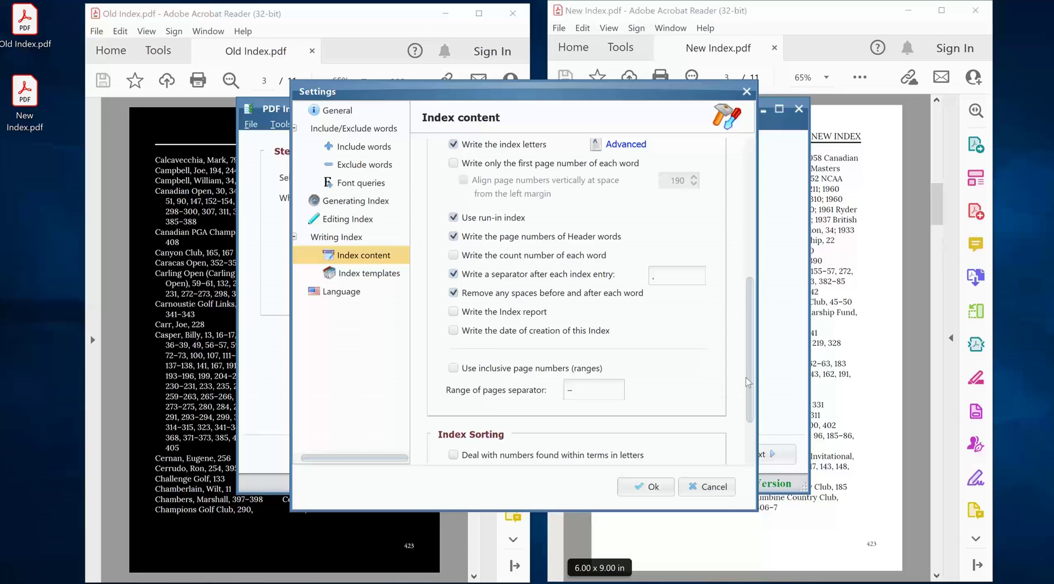
{"action": "scroll", "coordinate": [746, 378], "scroll_direction": "down", "scroll_amount": 3}
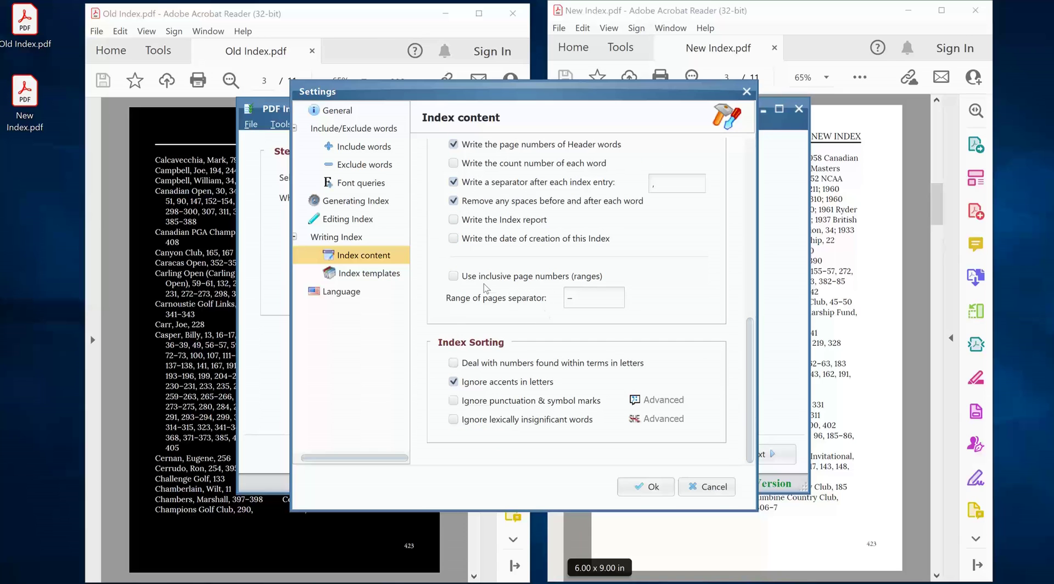
{"action": "mouse_move", "coordinate": [483, 284]}
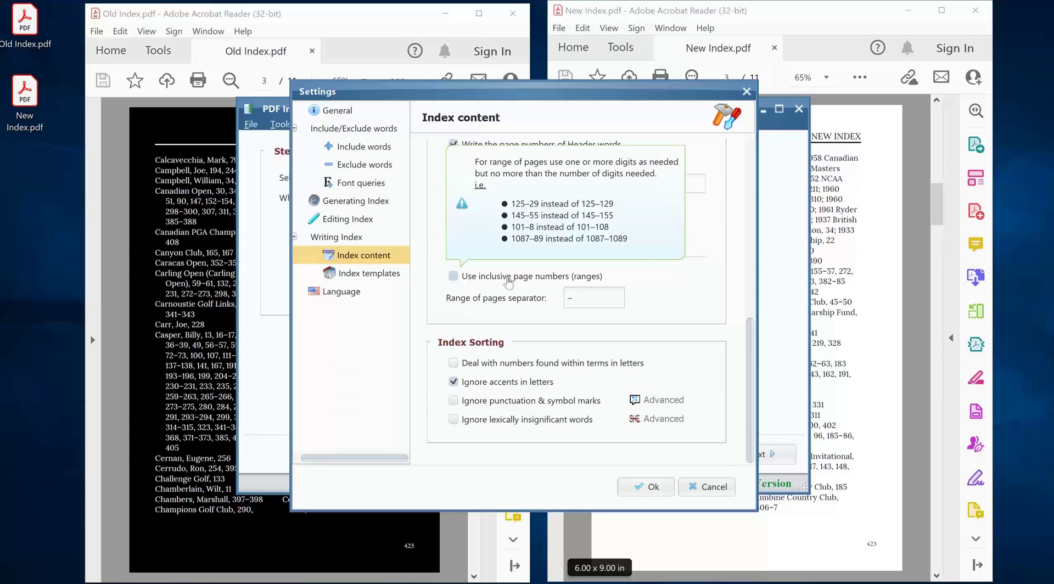
{"action": "left_click", "coordinate": [509, 282]}
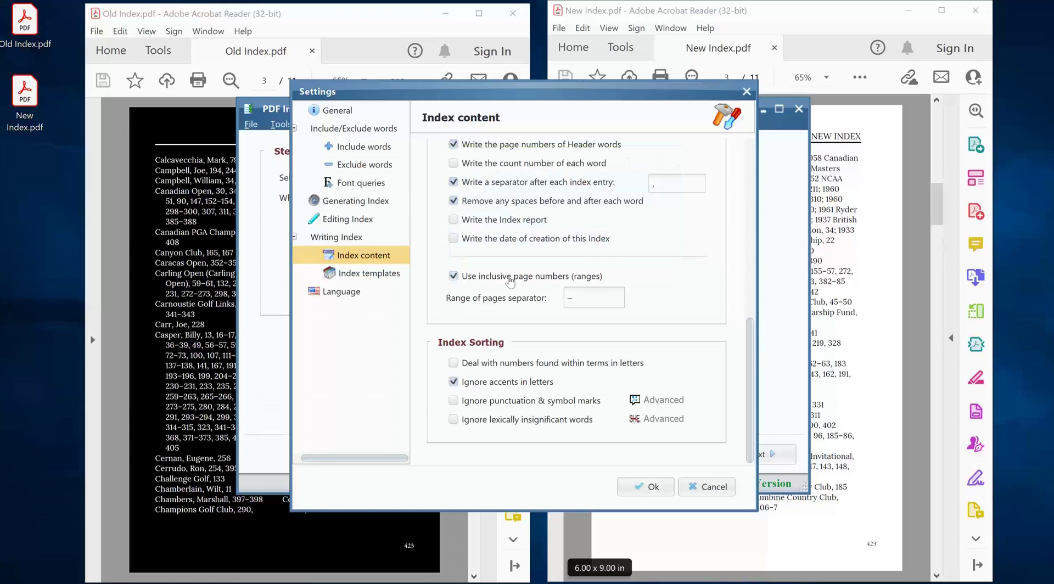
Compare the page ranges and side margins across the opening pages of the old index and the new index
{"action": "mouse_move", "coordinate": [517, 279]}
{"action": "left_click", "coordinate": [741, 337]}
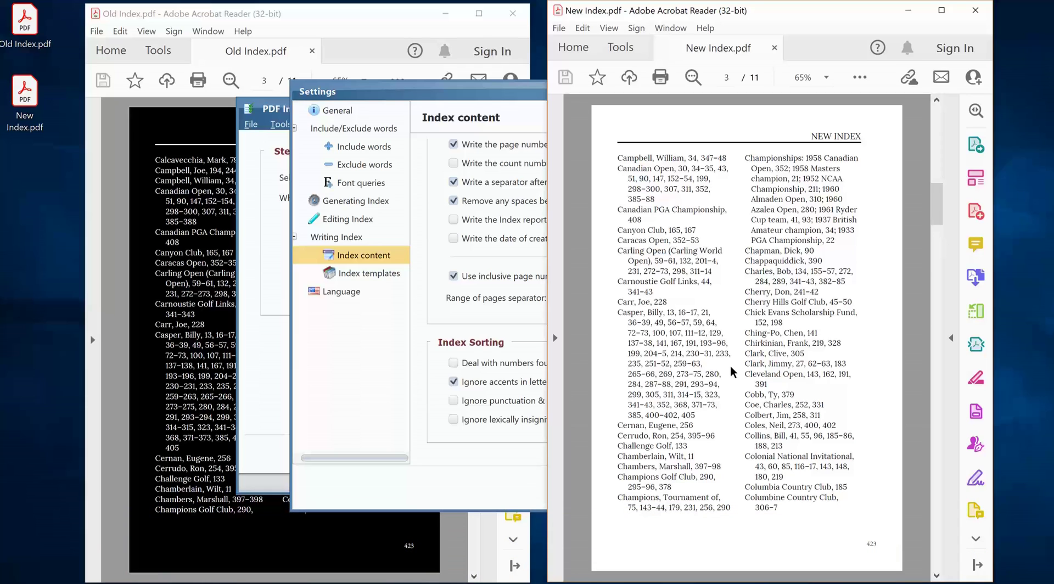
{"action": "left_click", "coordinate": [362, 36]}
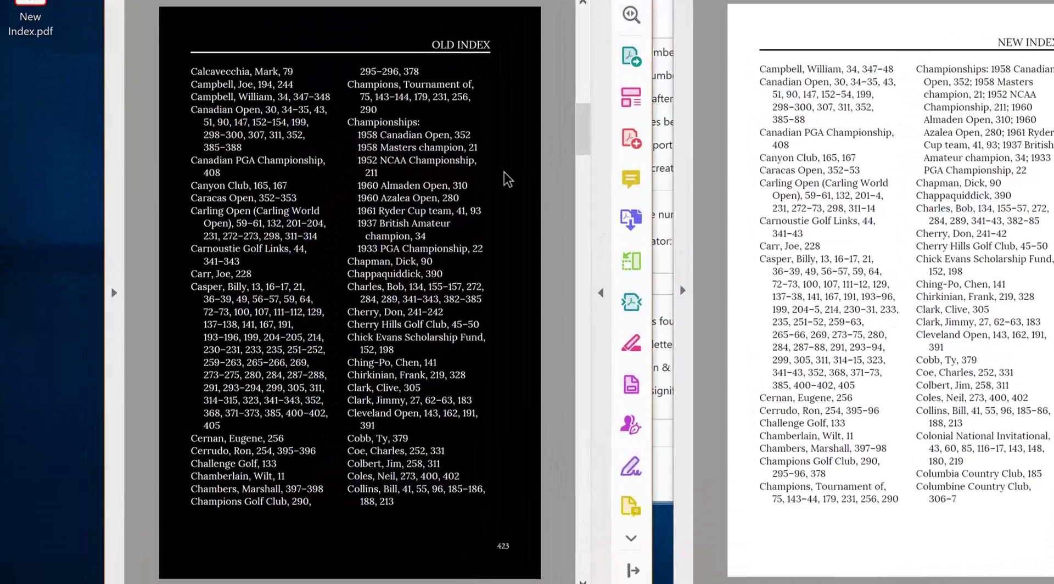
{"action": "left_click_drag", "start_coordinate": [499, 196], "coordinate": [501, 190]}
{"action": "left_click_drag", "start_coordinate": [580, 134], "coordinate": [582, 52]}
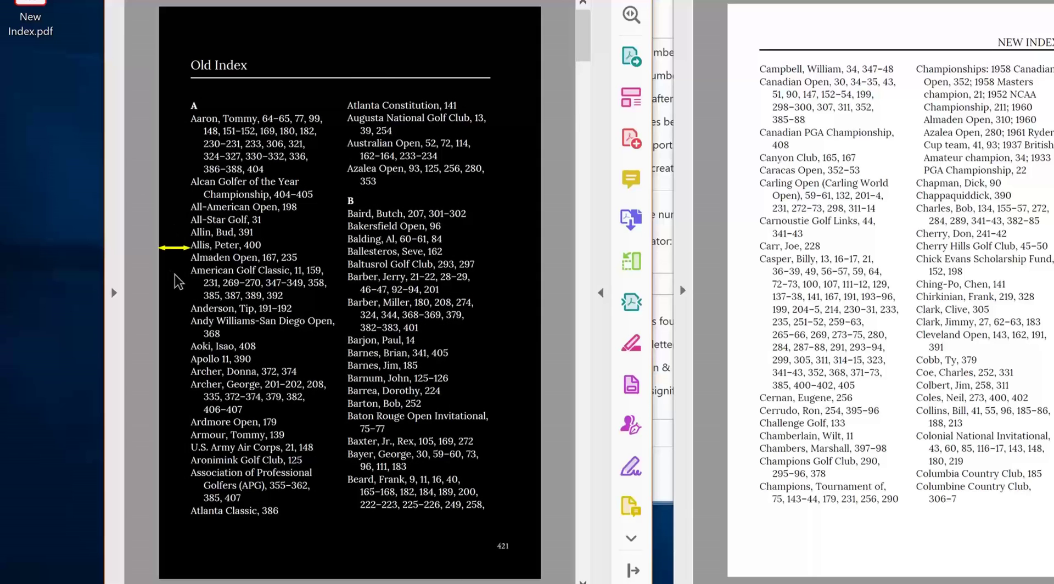
{"action": "scroll", "coordinate": [175, 276], "scroll_direction": "down", "scroll_amount": 1}
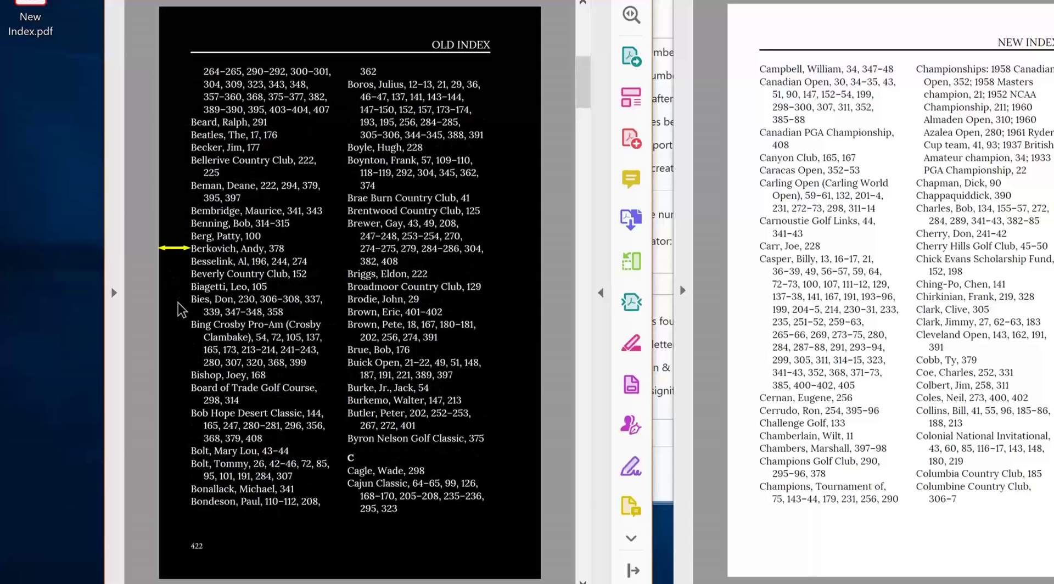
{"action": "scroll", "coordinate": [178, 299], "scroll_direction": "down", "scroll_amount": 1}
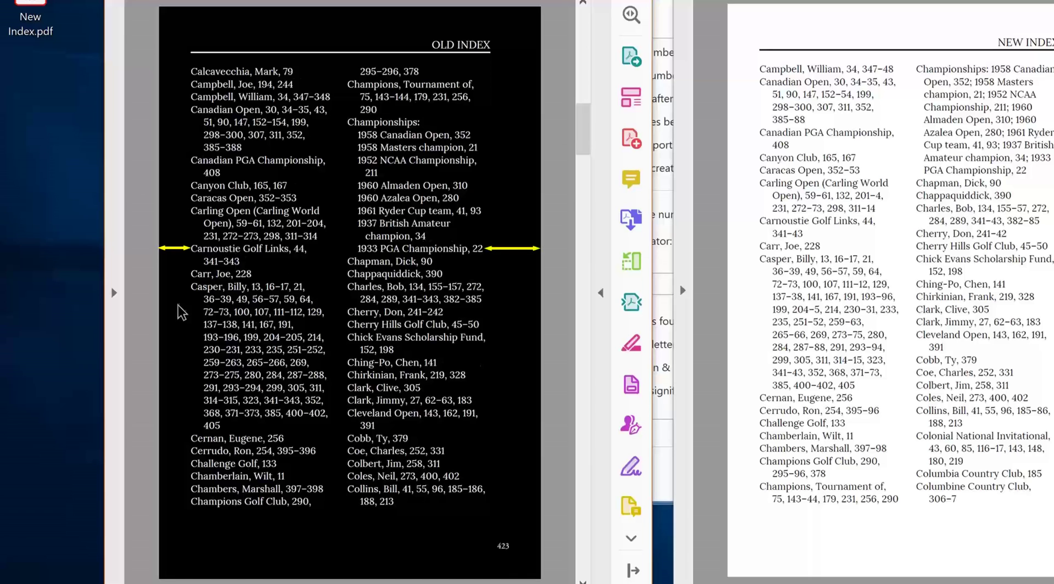
{"action": "scroll", "coordinate": [178, 305], "scroll_direction": "down", "scroll_amount": 1}
{"action": "scroll", "coordinate": [177, 314], "scroll_direction": "down", "scroll_amount": 1}
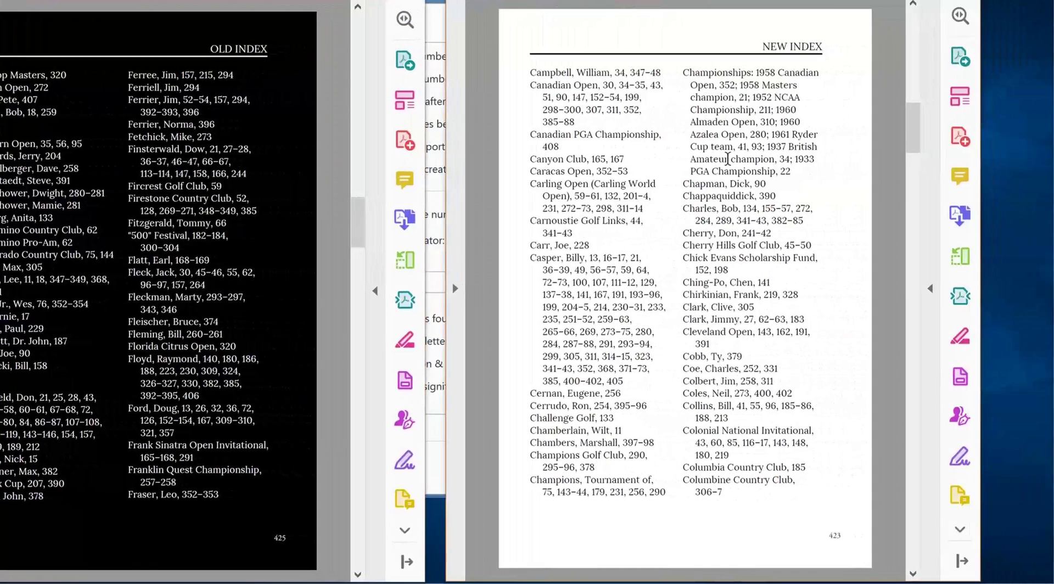
{"action": "scroll", "coordinate": [850, 272], "scroll_direction": "up", "scroll_amount": 2}
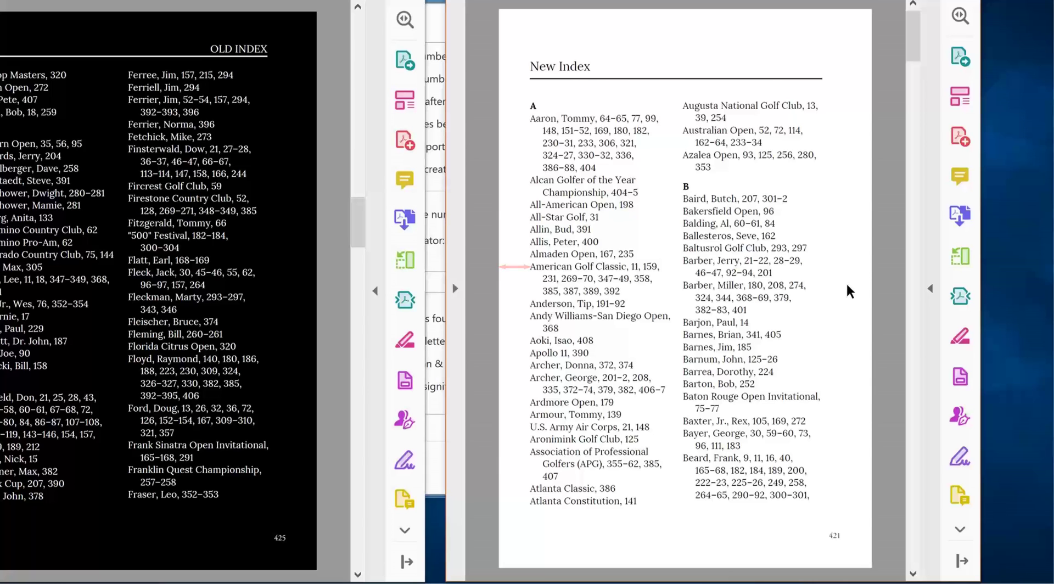
{"action": "scroll", "coordinate": [845, 282], "scroll_direction": "down", "scroll_amount": 1}
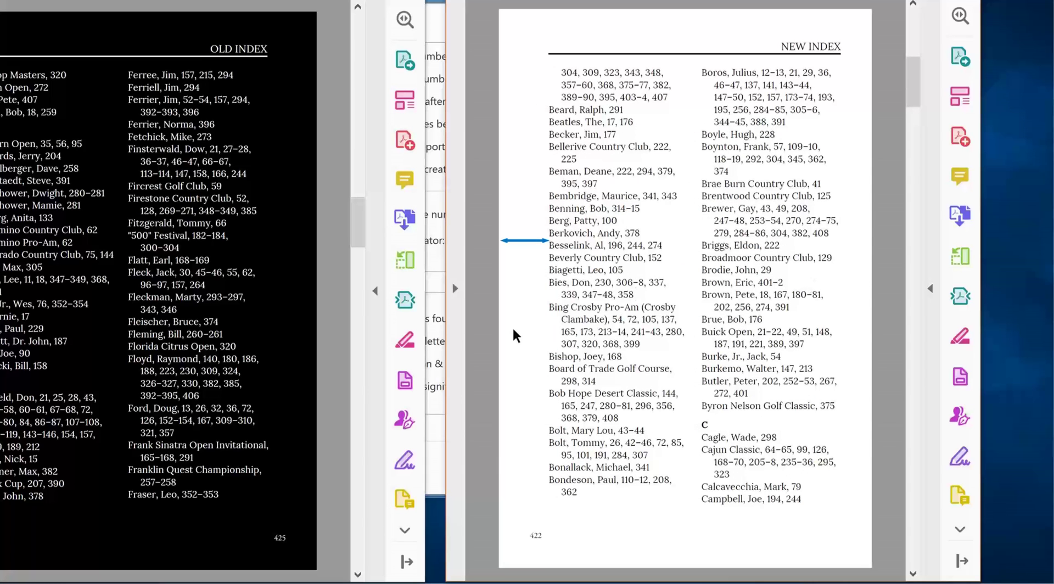
{"action": "scroll", "coordinate": [511, 329], "scroll_direction": "down", "scroll_amount": 1}
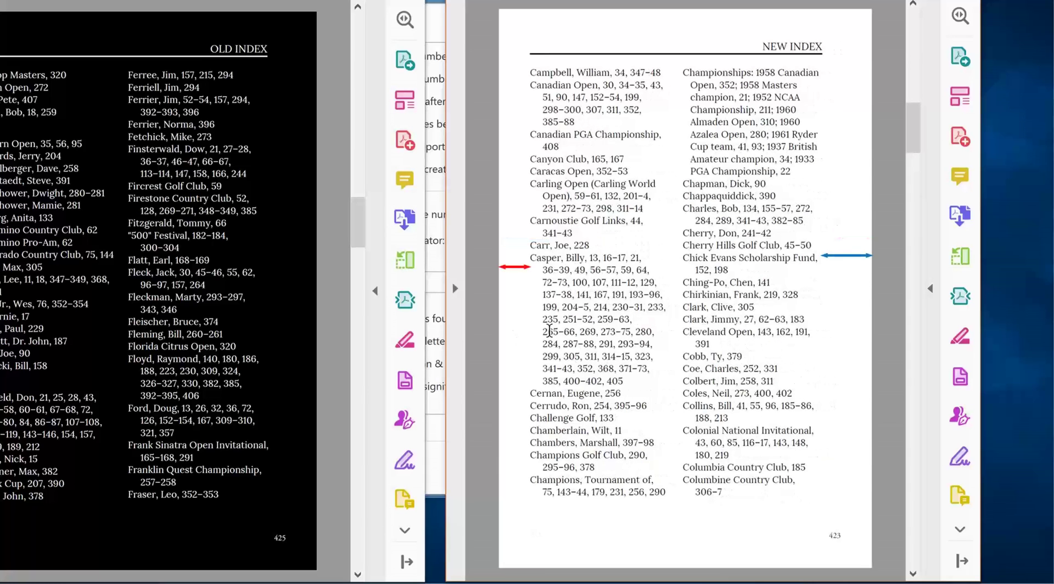
{"action": "scroll", "coordinate": [834, 329], "scroll_direction": "down", "scroll_amount": 1}
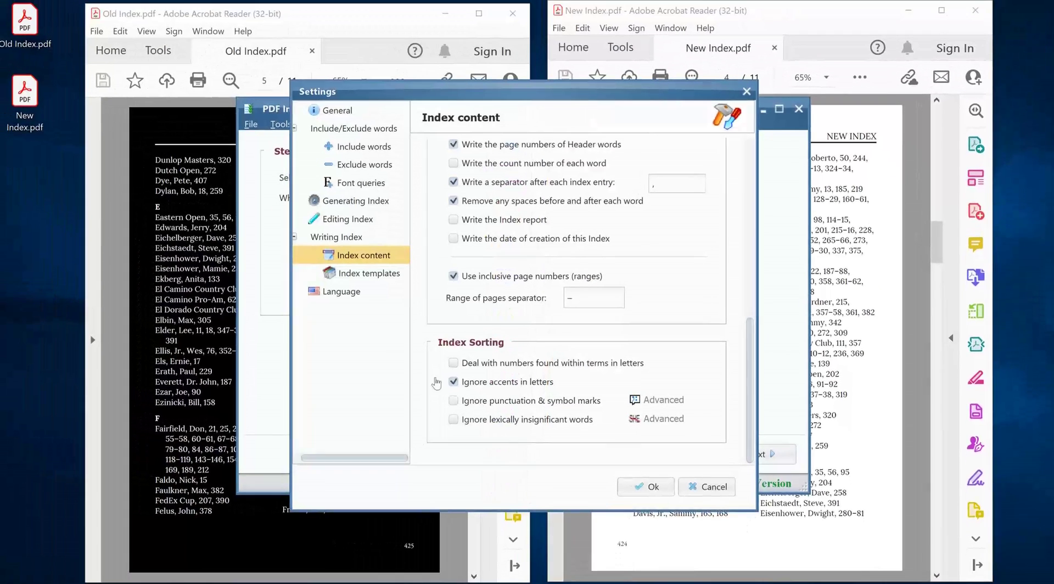
Edit the Space-Saving index template to use inside/outside margins
{"action": "left_click", "coordinate": [393, 279]}
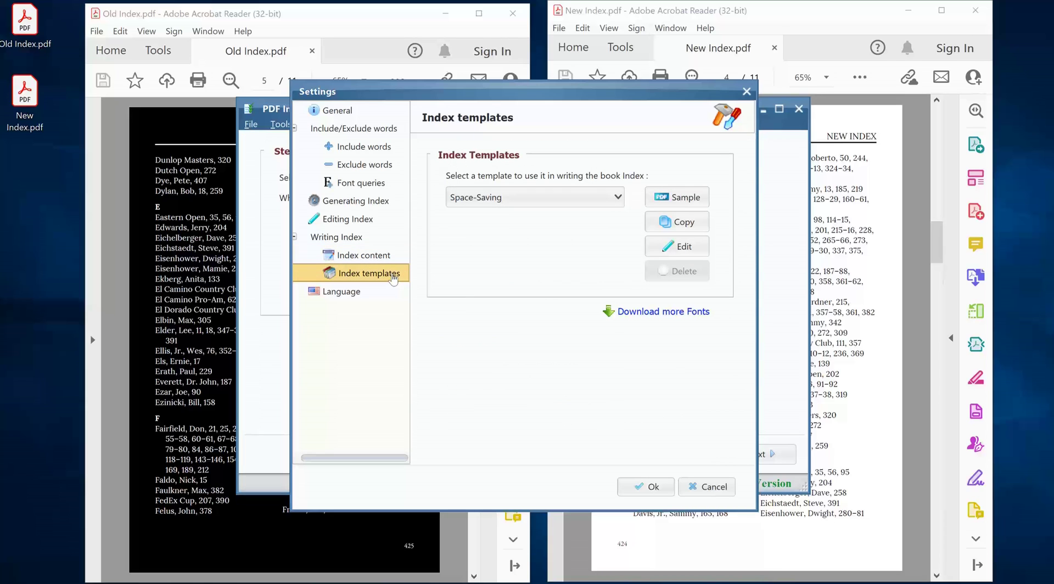
{"action": "left_click", "coordinate": [660, 250]}
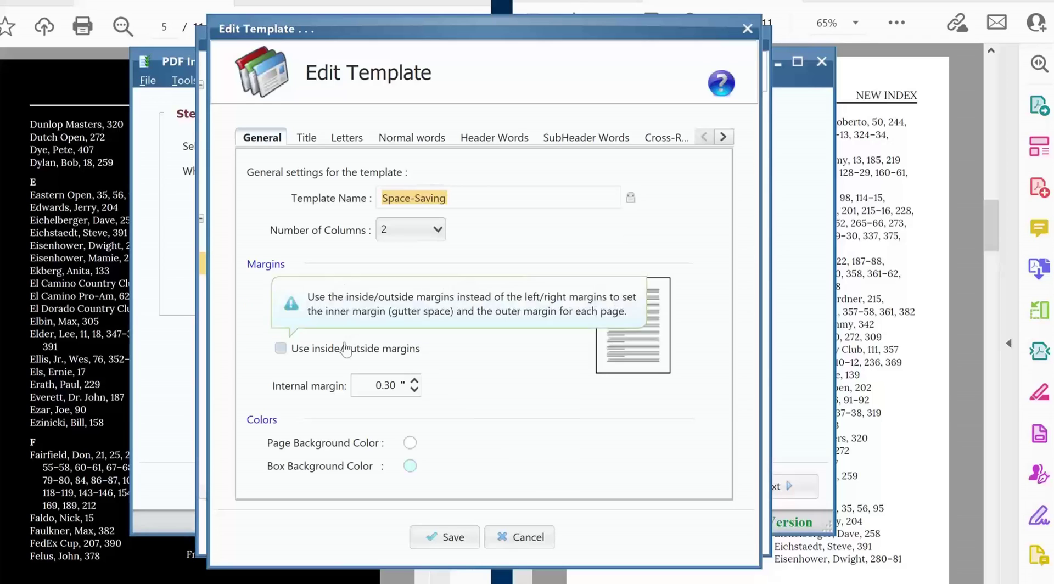
{"action": "left_click", "coordinate": [344, 356]}
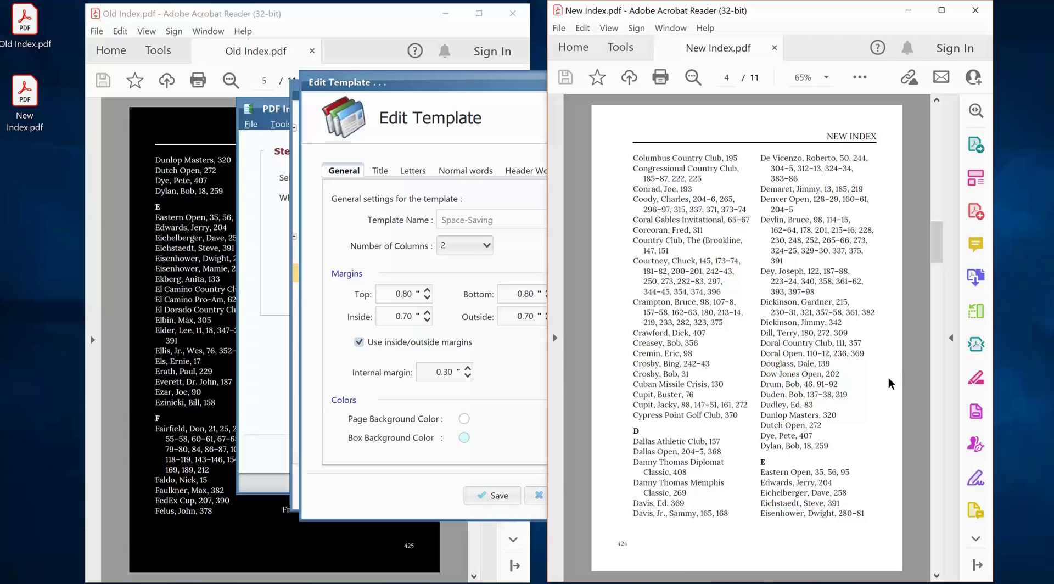
Examine the inside and outside margins on pages 4 and 5 of the new index
{"action": "left_click", "coordinate": [533, 367]}
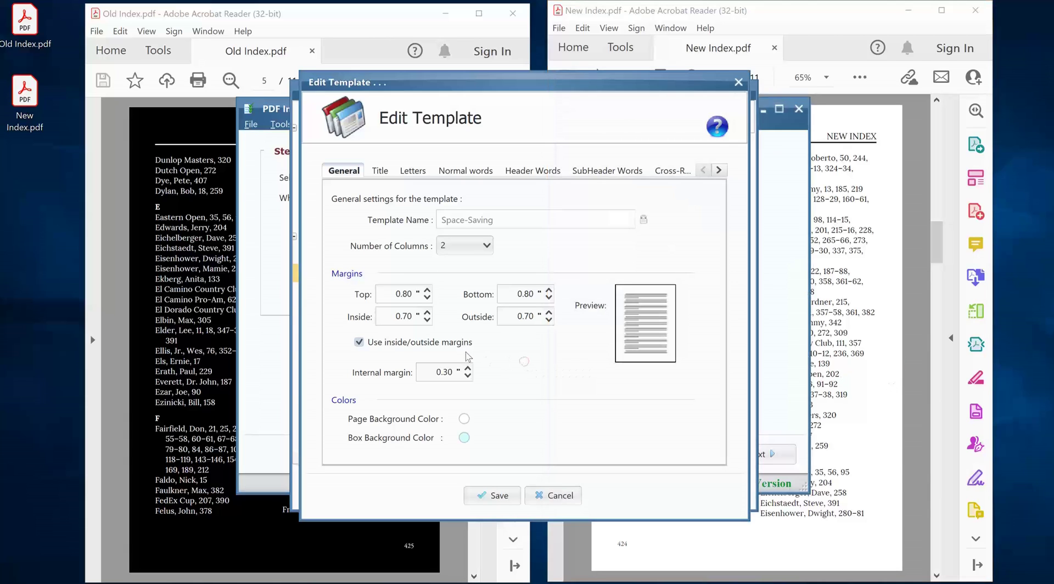
{"action": "left_click", "coordinate": [887, 367]}
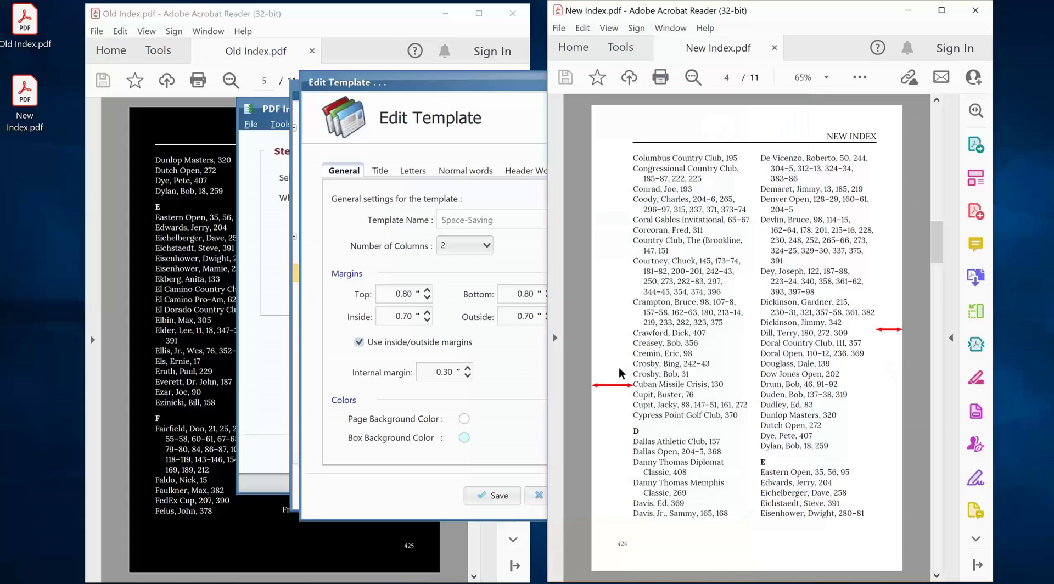
{"action": "scroll", "coordinate": [619, 373], "scroll_direction": "down", "scroll_amount": 1}
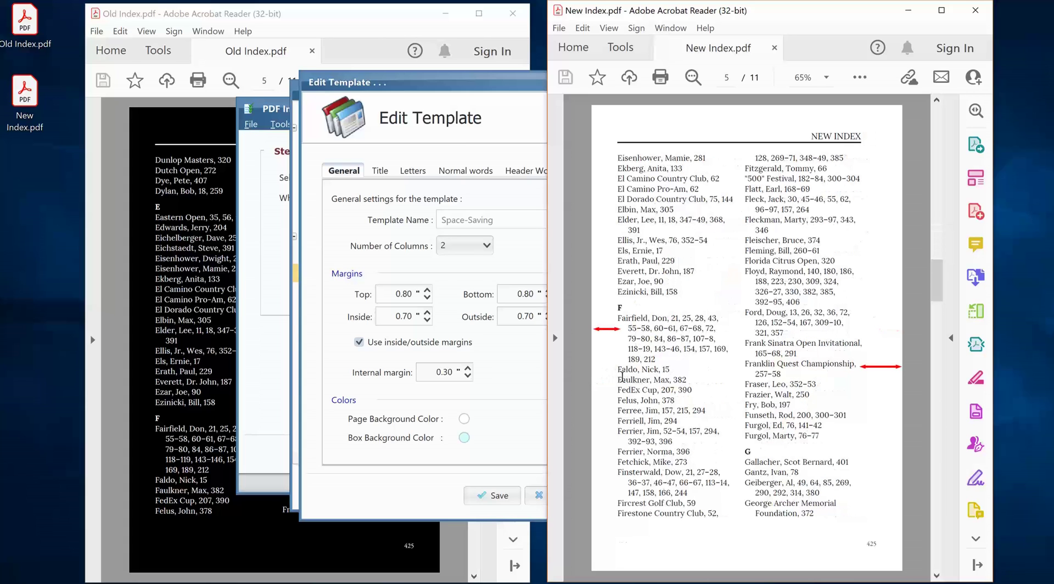